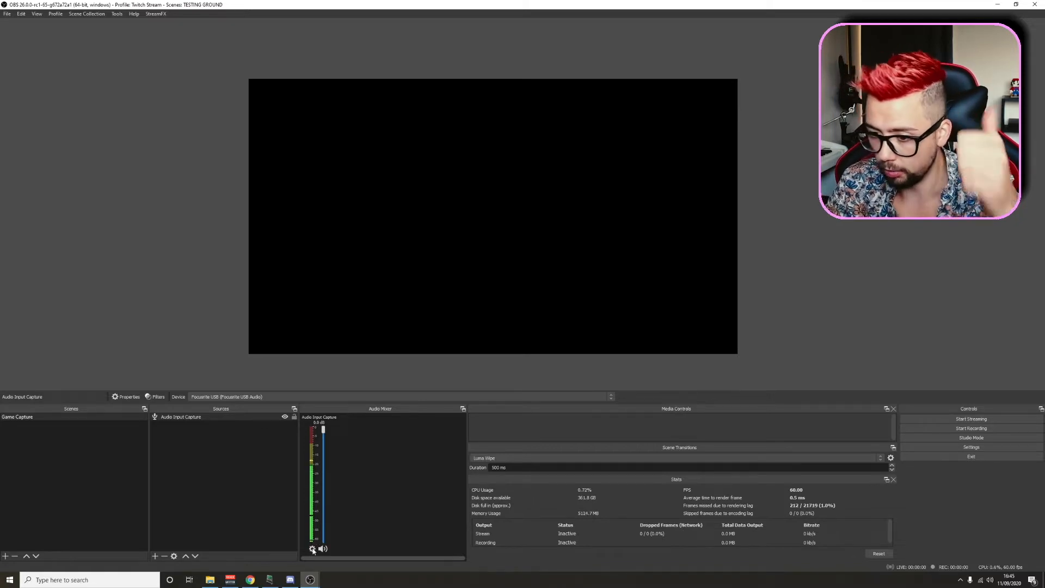
# Add a Noise Suppression filter to the Audio Input Capture source, keeping the default name.
pyautogui.click(312, 548)
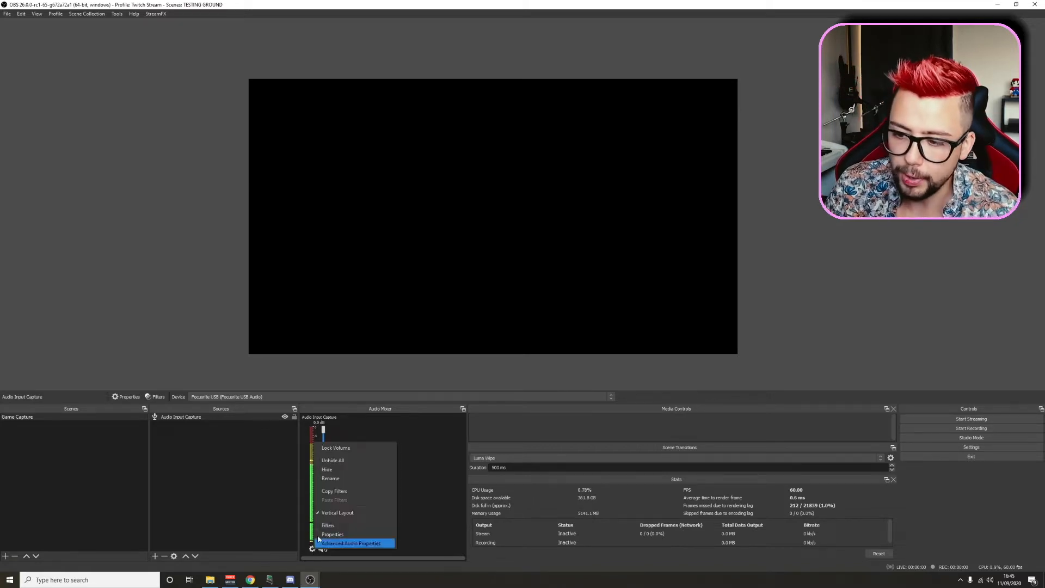
pyautogui.click(325, 531)
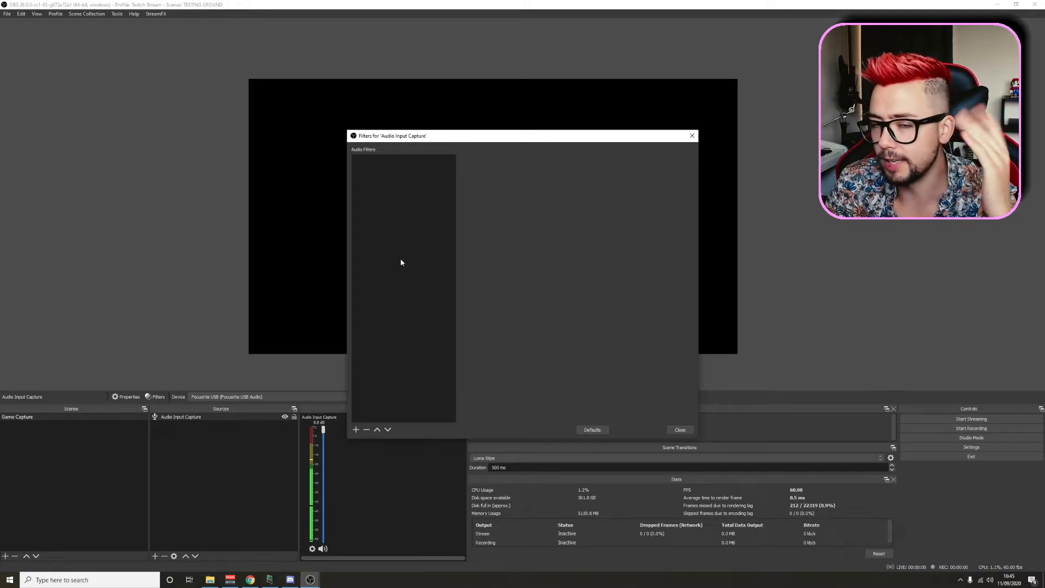
pyautogui.click(356, 430)
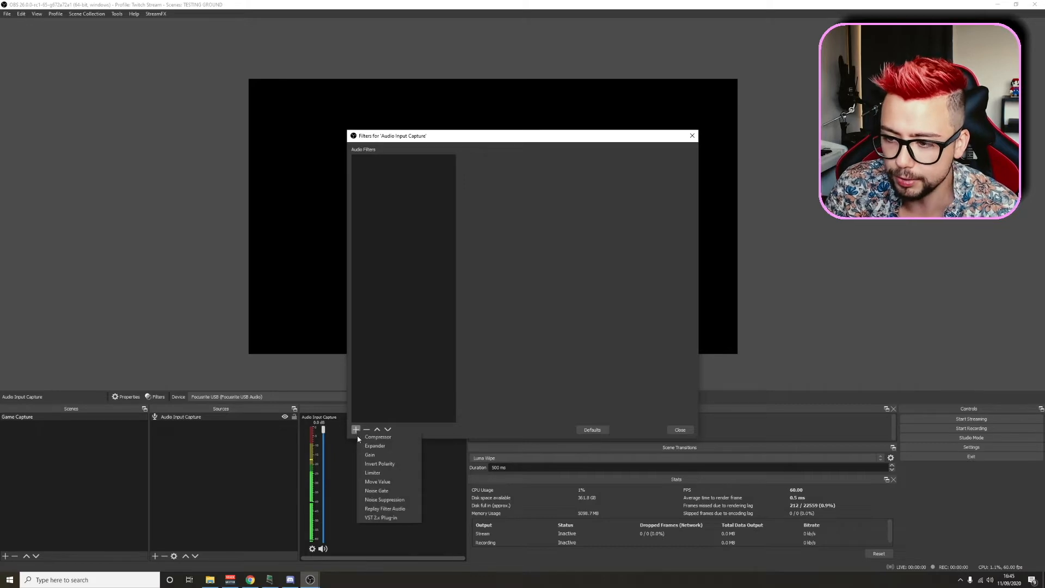
pyautogui.click(389, 502)
pyautogui.click(516, 303)
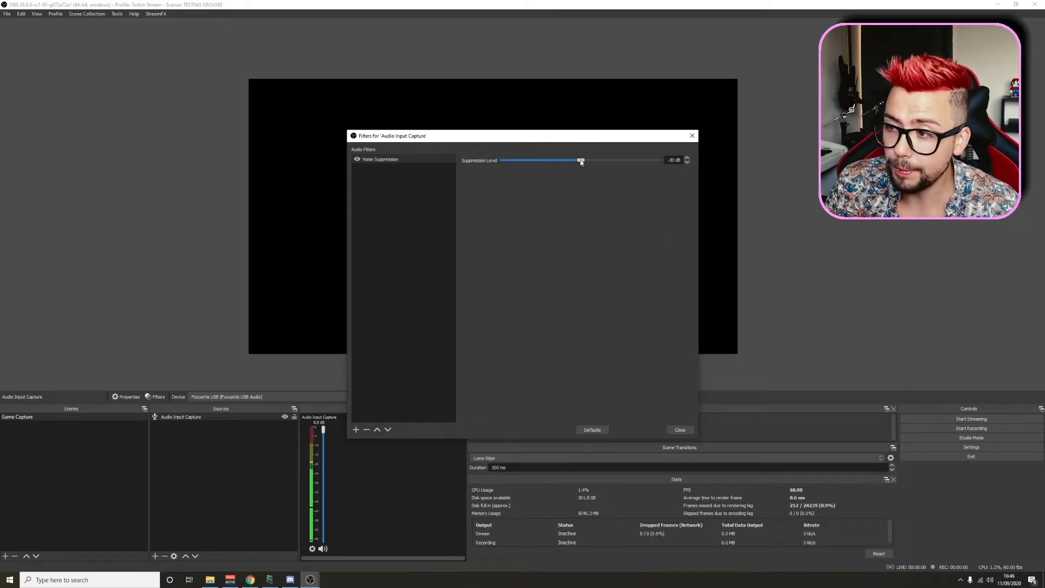
# Set the noise suppression level to -2 dB and disable the Noise Suppression filter.
pyautogui.moveTo(581, 160); pyautogui.dragTo(654, 166)
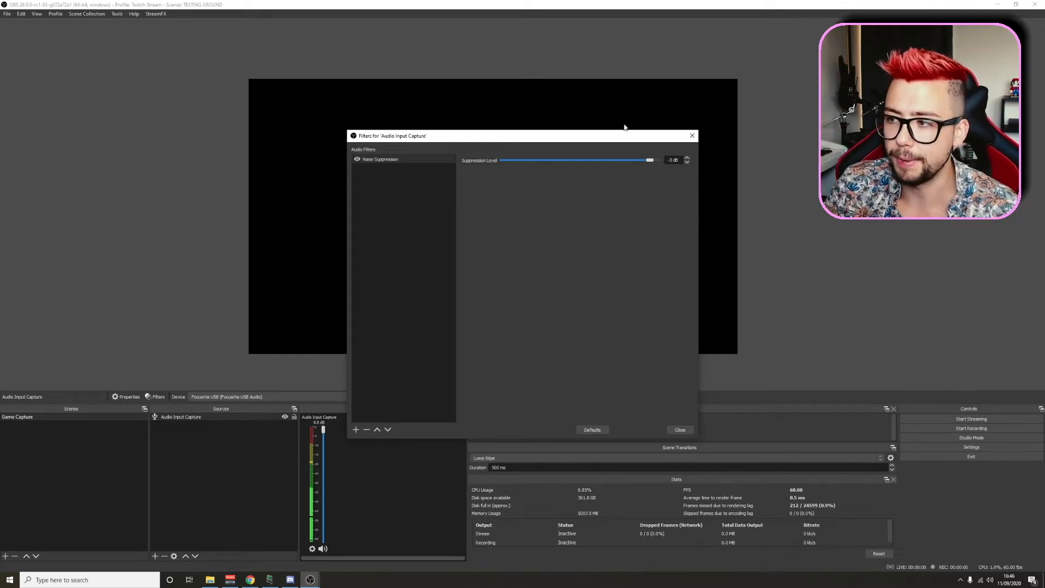
pyautogui.click(654, 161)
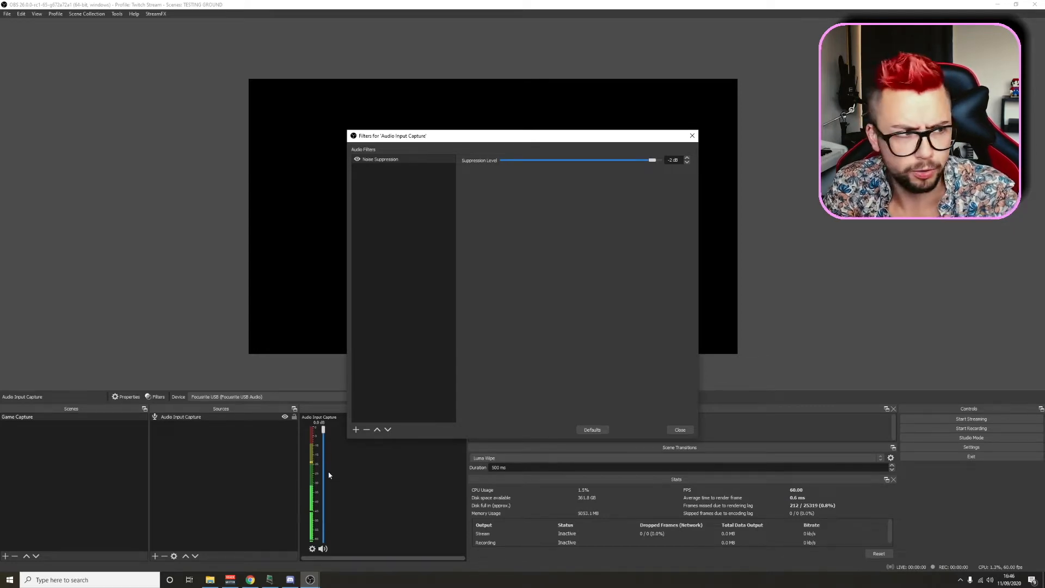
pyautogui.moveTo(652, 160)
pyautogui.mouseDown()
pyautogui.moveTo(474, 161)
pyautogui.moveTo(654, 175)
pyautogui.mouseUp()
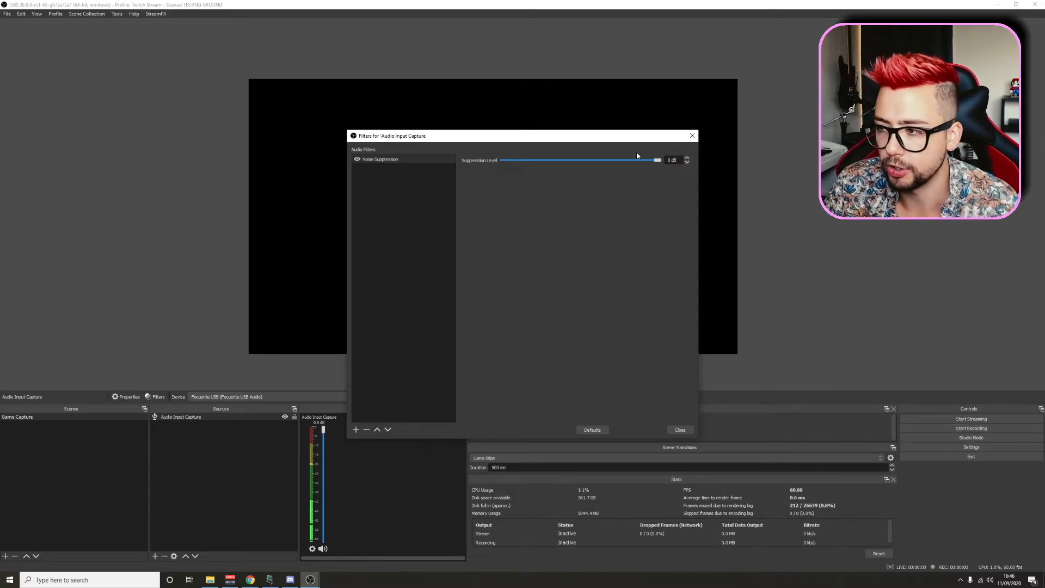
pyautogui.moveTo(659, 161); pyautogui.dragTo(630, 166)
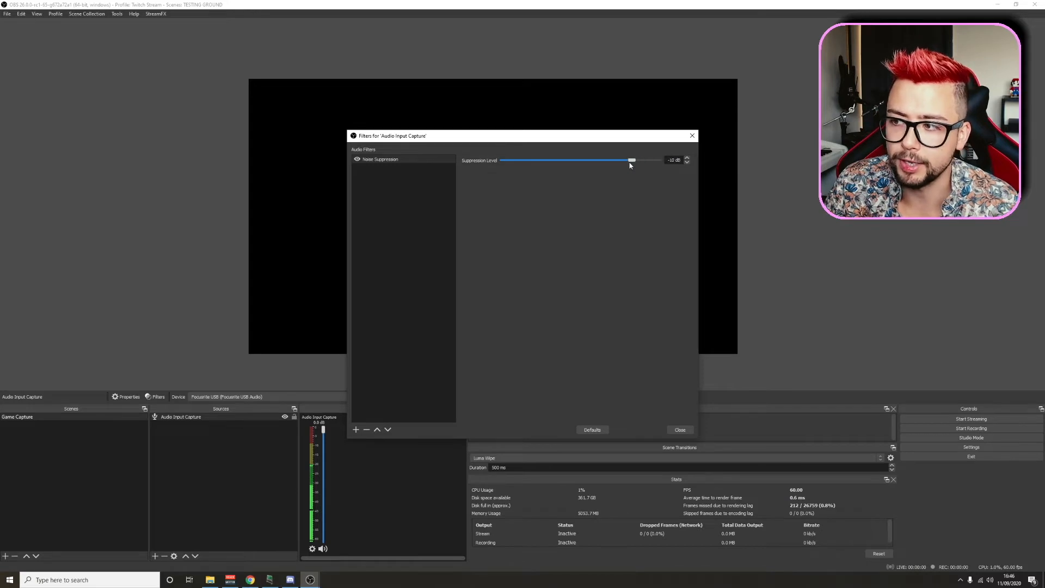
pyautogui.moveTo(636, 163); pyautogui.dragTo(653, 164)
pyautogui.click(357, 159)
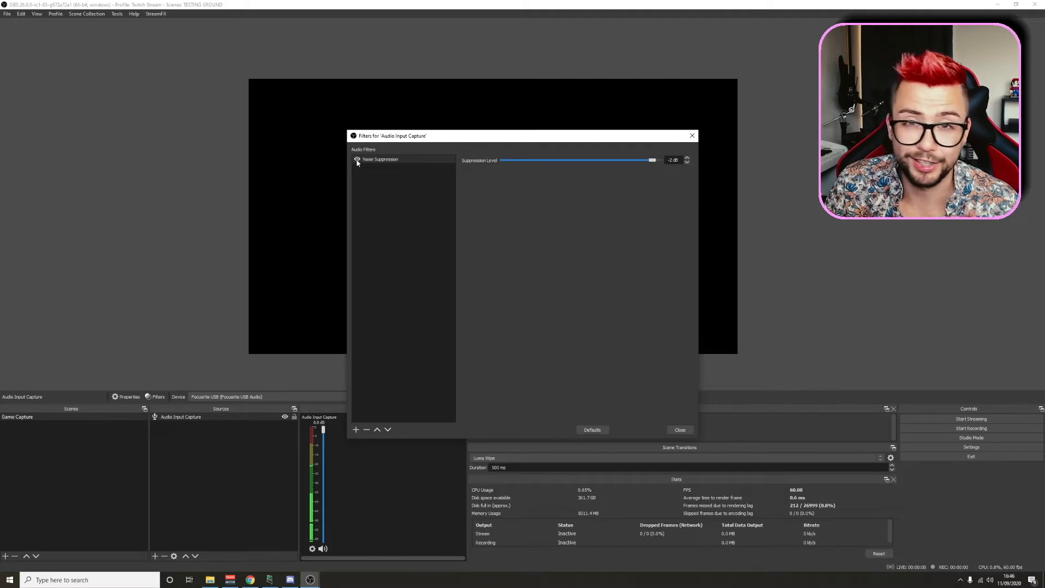
# Add a Noise Gate filter with the default name to the Audio Input Capture source.
pyautogui.click(356, 429)
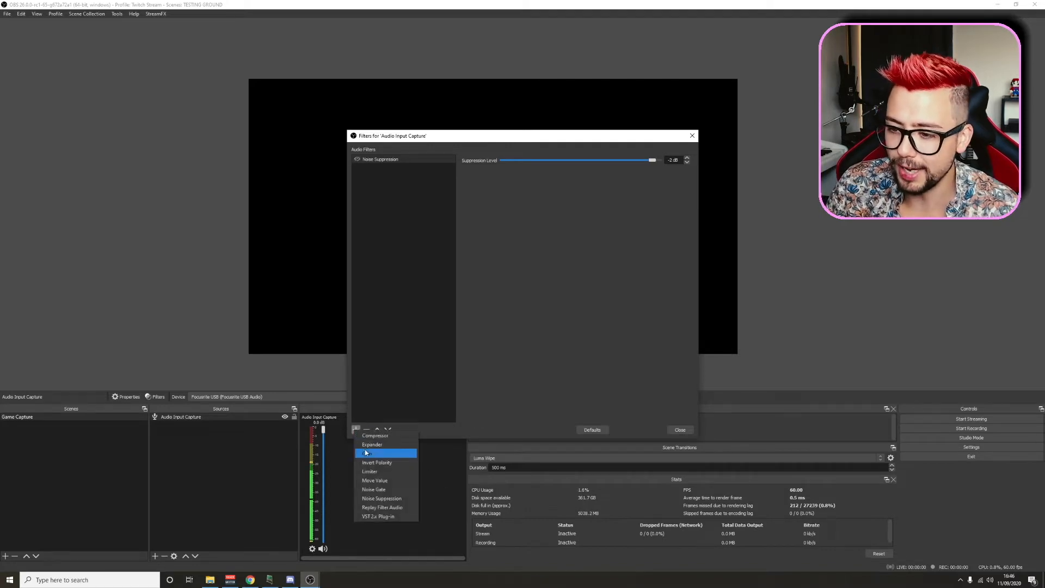
pyautogui.click(374, 489)
pyautogui.click(506, 303)
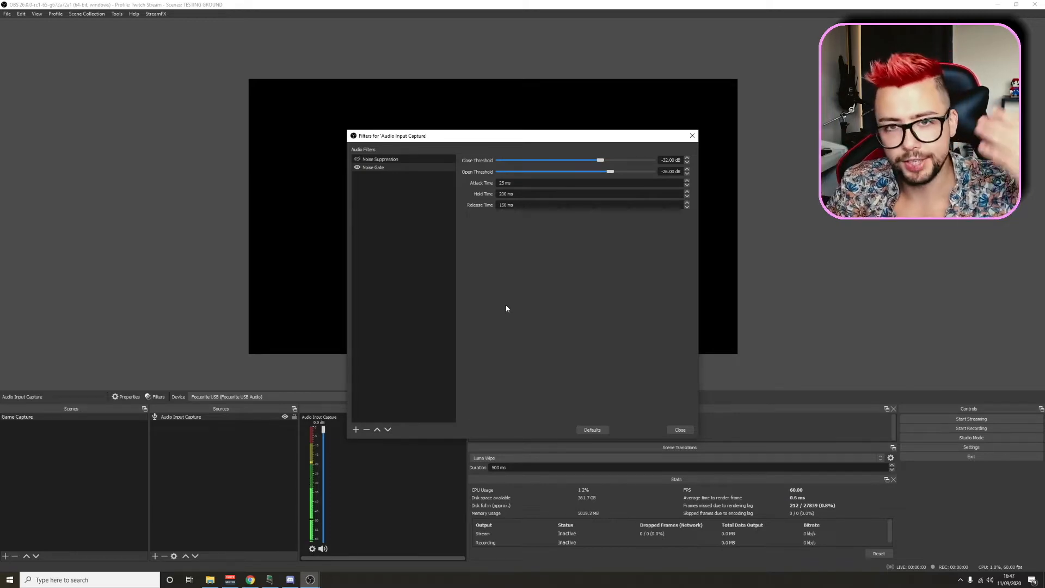
# Set the noise gate's close threshold to -41 dB and its open threshold to -35 dB.
pyautogui.moveTo(600, 160); pyautogui.dragTo(498, 161)
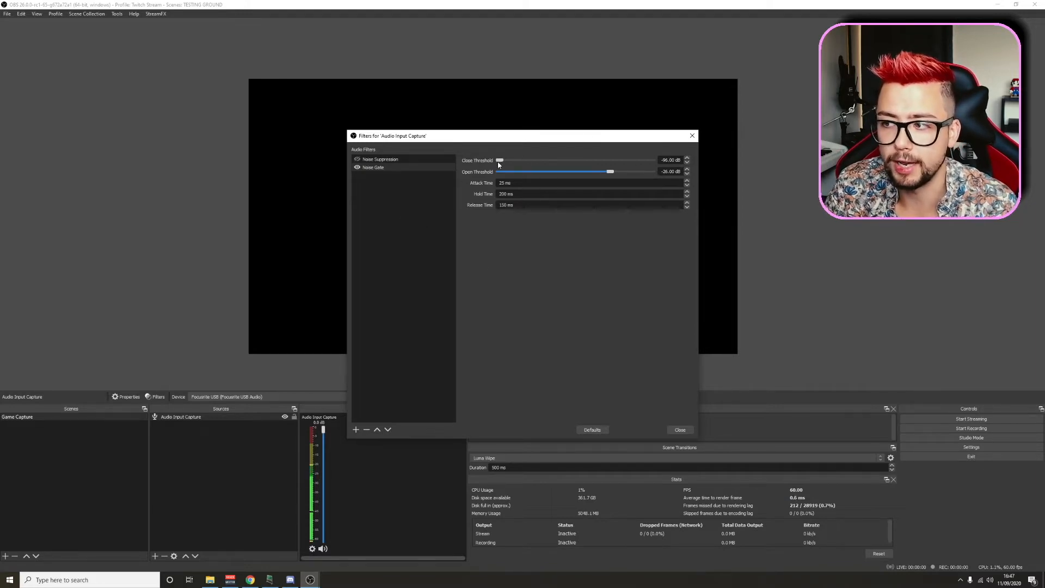
pyautogui.moveTo(499, 161); pyautogui.dragTo(579, 171)
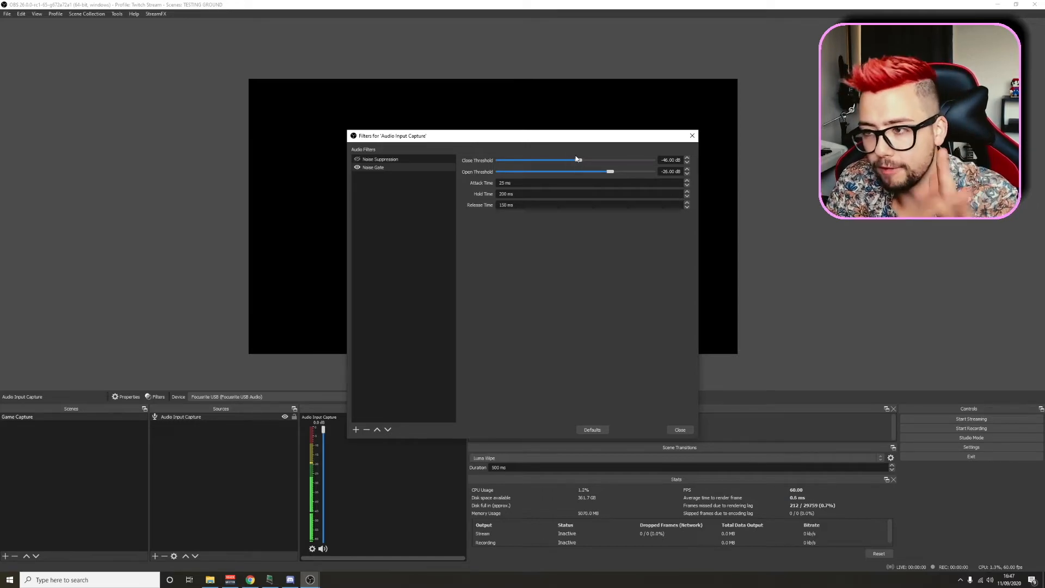
pyautogui.moveTo(580, 161); pyautogui.dragTo(593, 159)
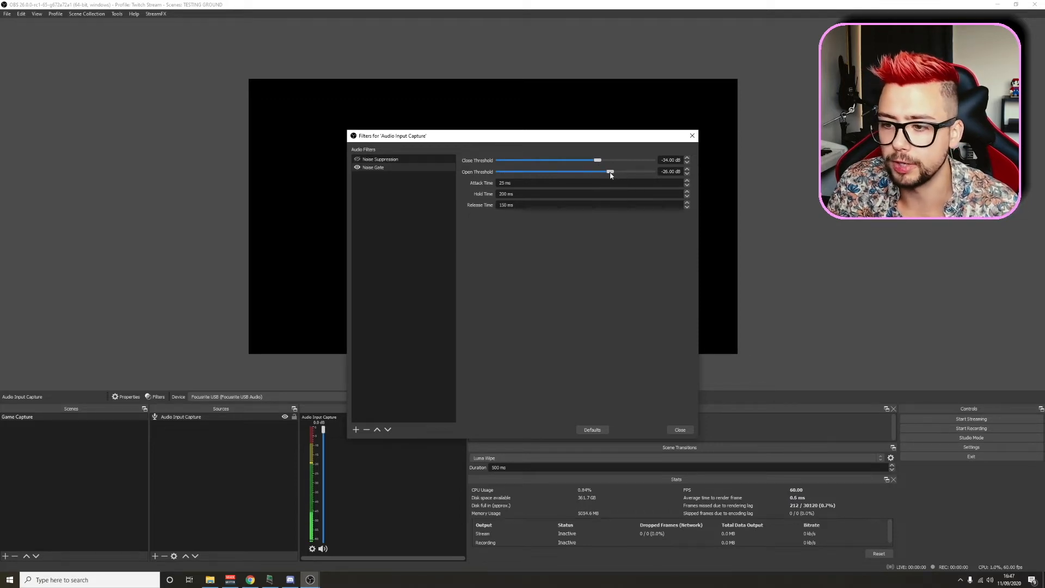
pyautogui.moveTo(611, 175); pyautogui.dragTo(574, 176)
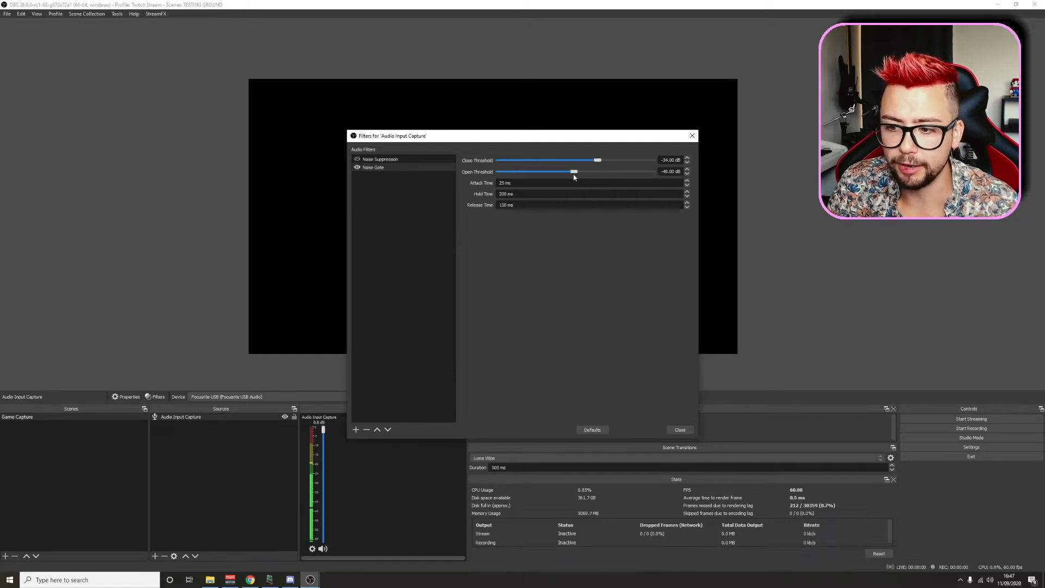
pyautogui.moveTo(541, 174); pyautogui.dragTo(593, 176)
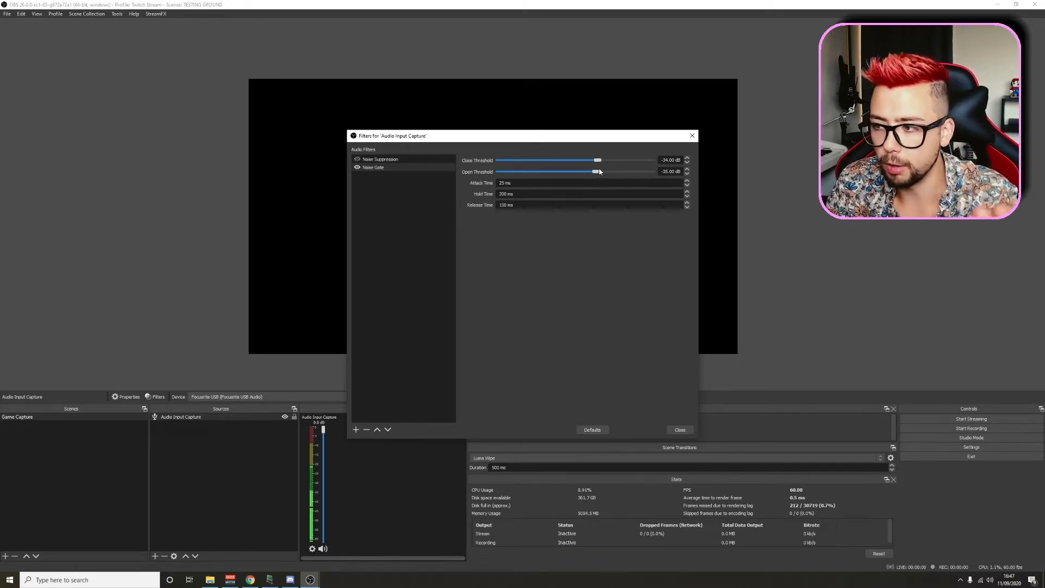
pyautogui.moveTo(597, 161); pyautogui.dragTo(572, 168)
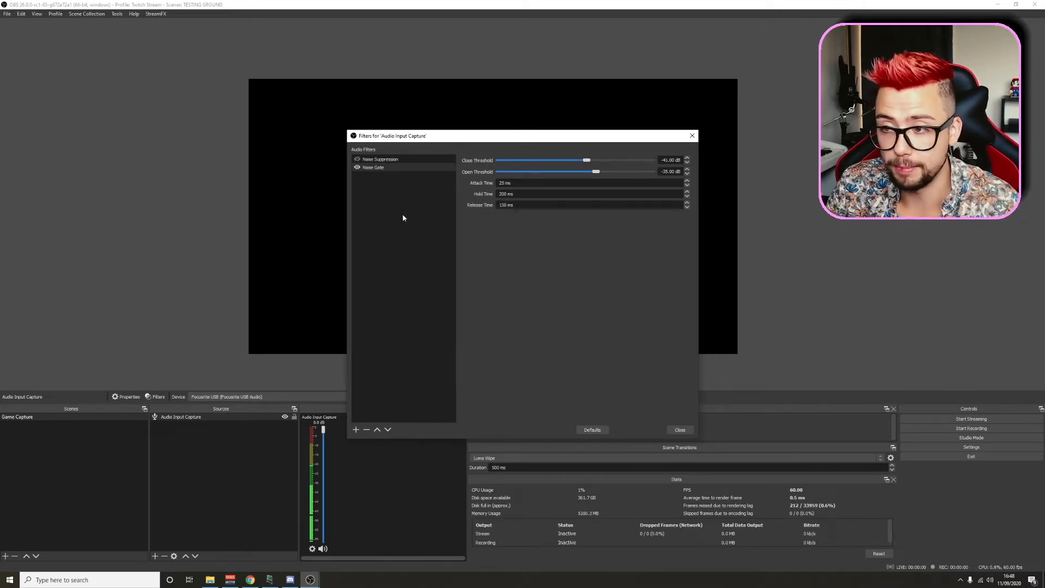
# Add a Gain filter with the default name and set its gain to 10 dB.
pyautogui.click(357, 430)
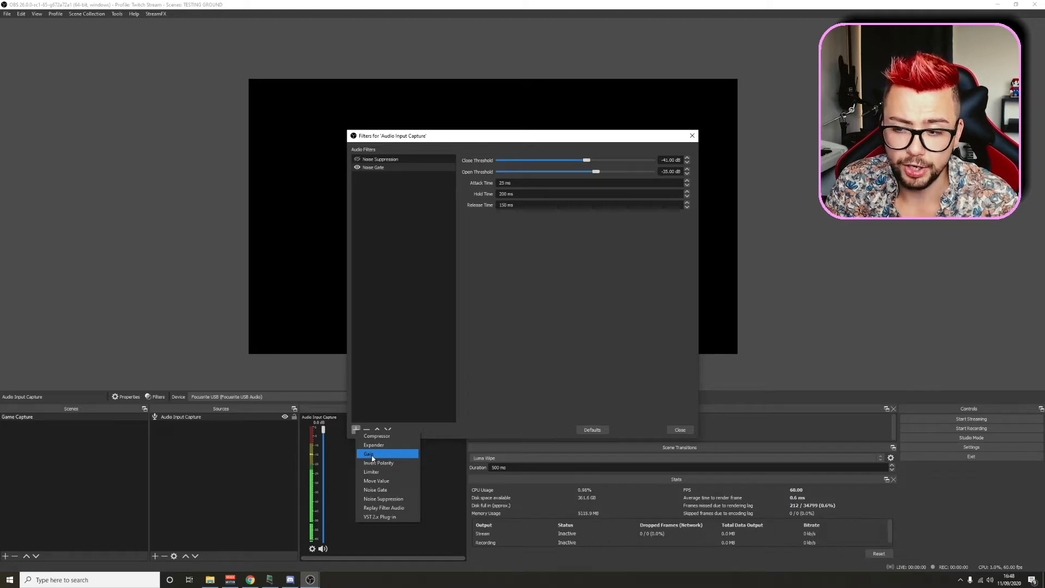
pyautogui.click(372, 456)
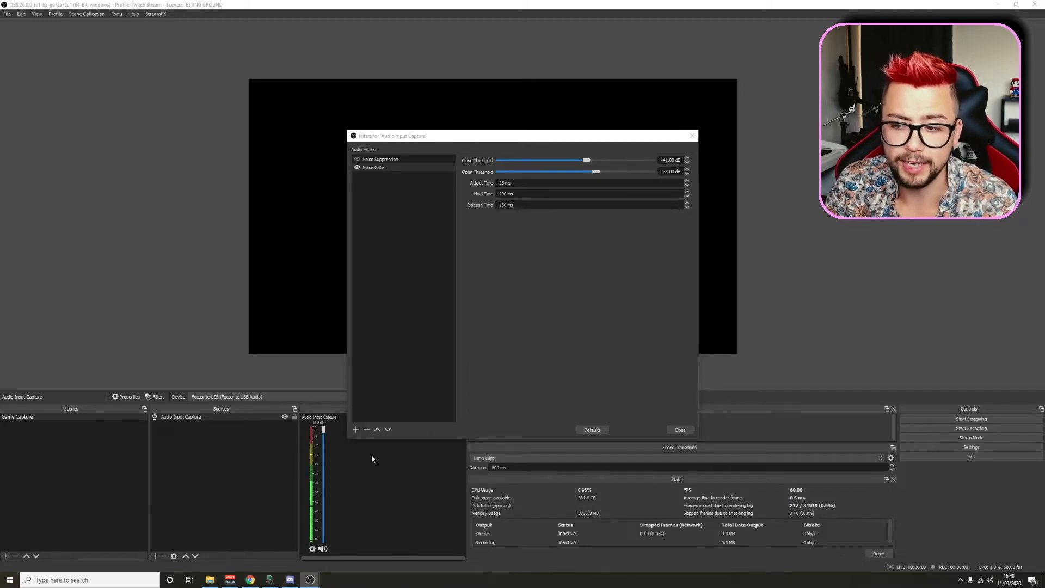
pyautogui.click(507, 302)
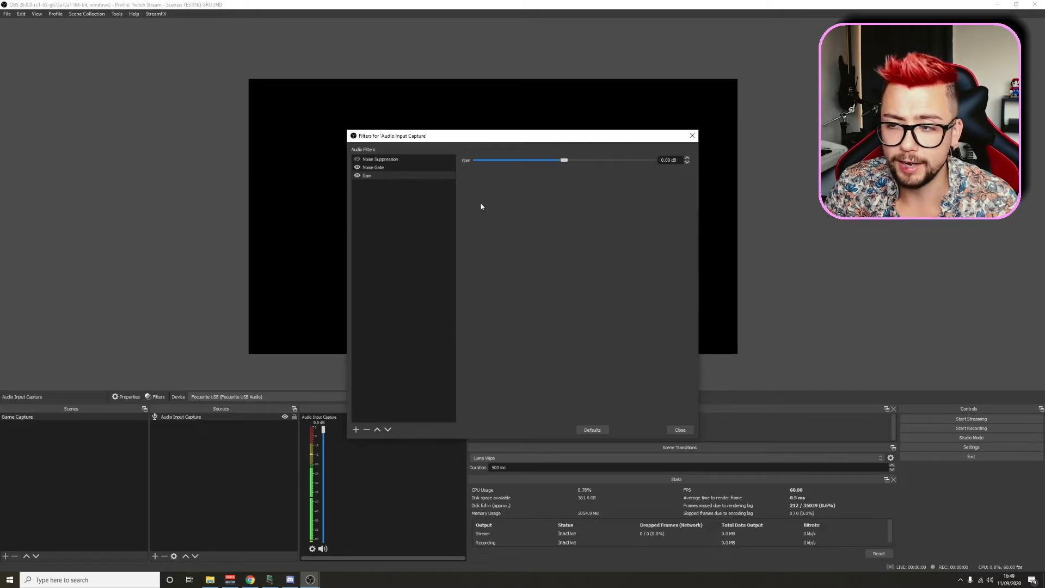
pyautogui.moveTo(565, 161); pyautogui.dragTo(659, 174)
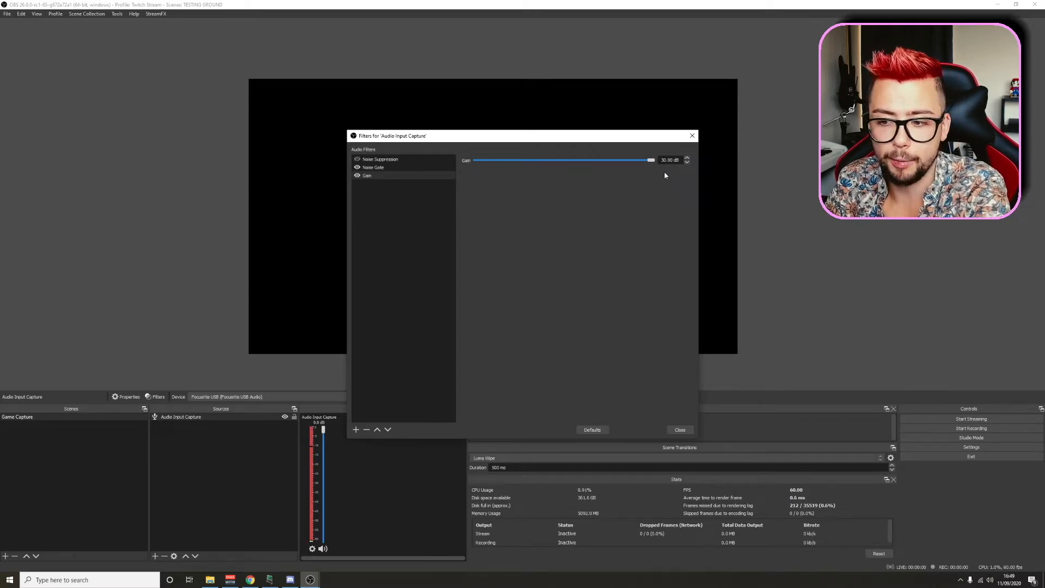
pyautogui.moveTo(651, 161); pyautogui.dragTo(605, 164)
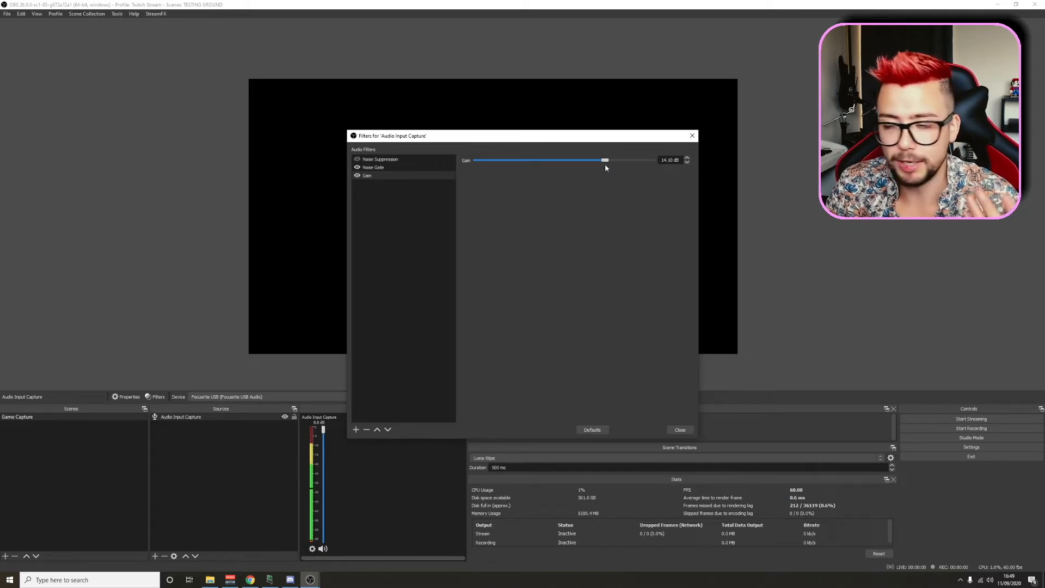
pyautogui.moveTo(604, 162); pyautogui.dragTo(591, 163)
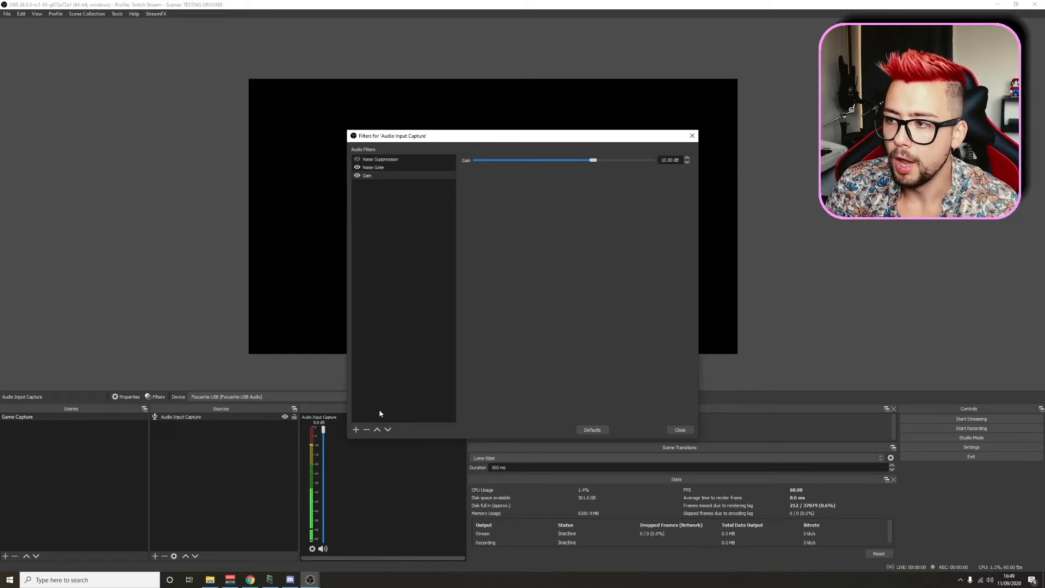
# Add a Compressor filter with the default name and a ratio of 10:1.
pyautogui.click(356, 429)
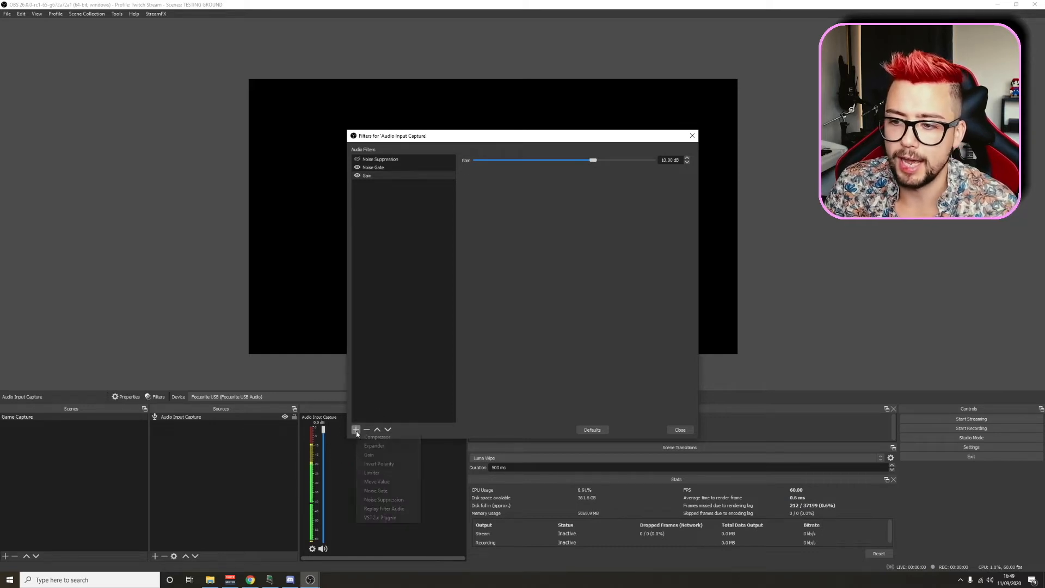
pyautogui.click(383, 437)
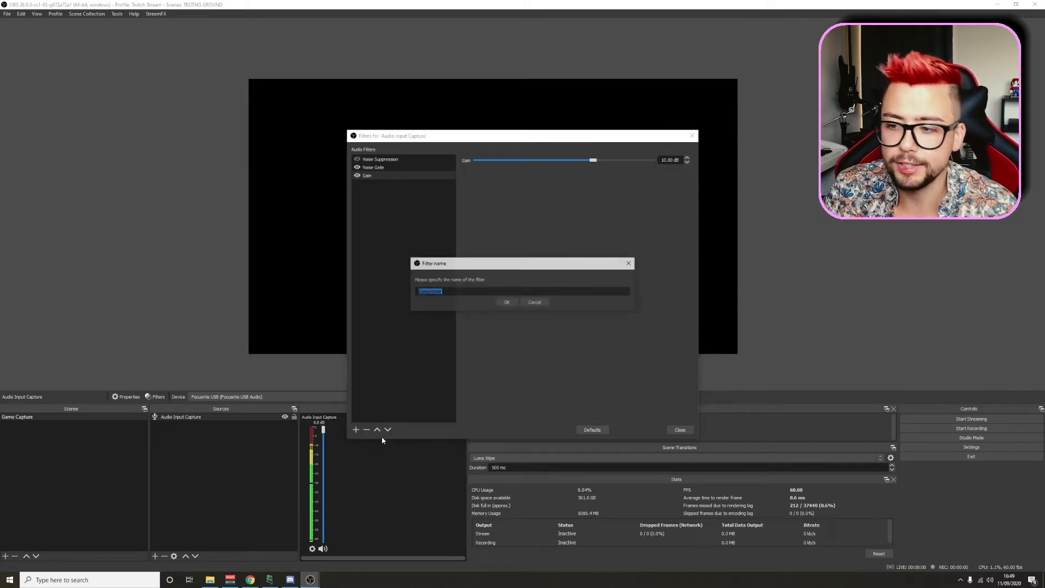
pyautogui.click(507, 305)
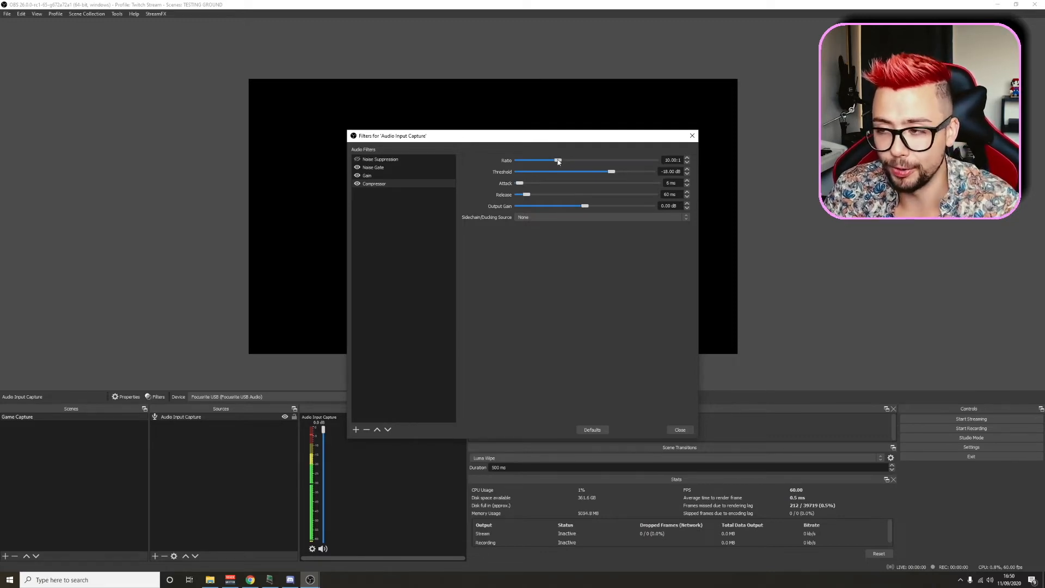
pyautogui.moveTo(558, 161); pyautogui.dragTo(490, 159)
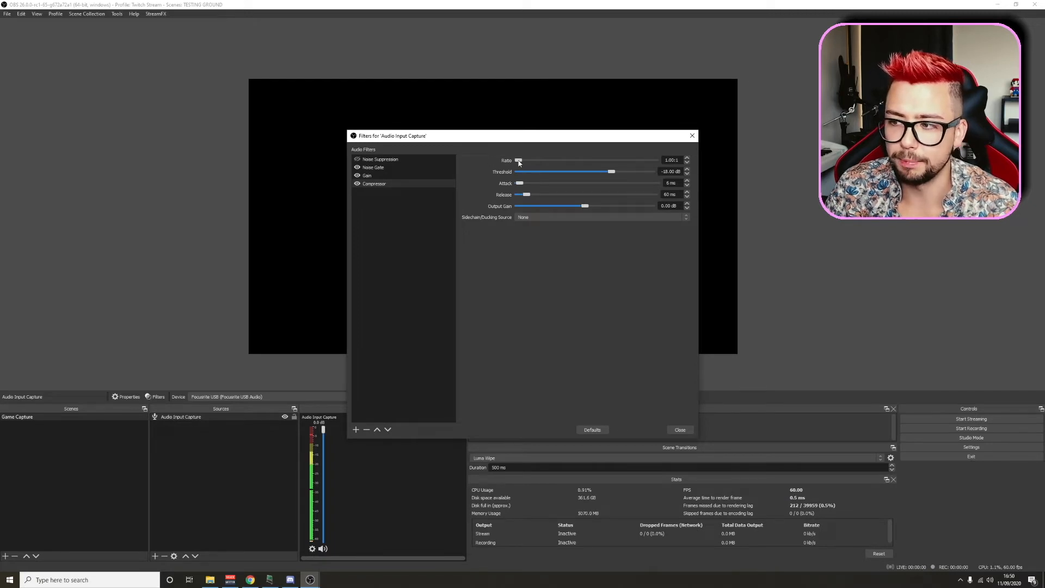
pyautogui.moveTo(518, 163); pyautogui.dragTo(558, 164)
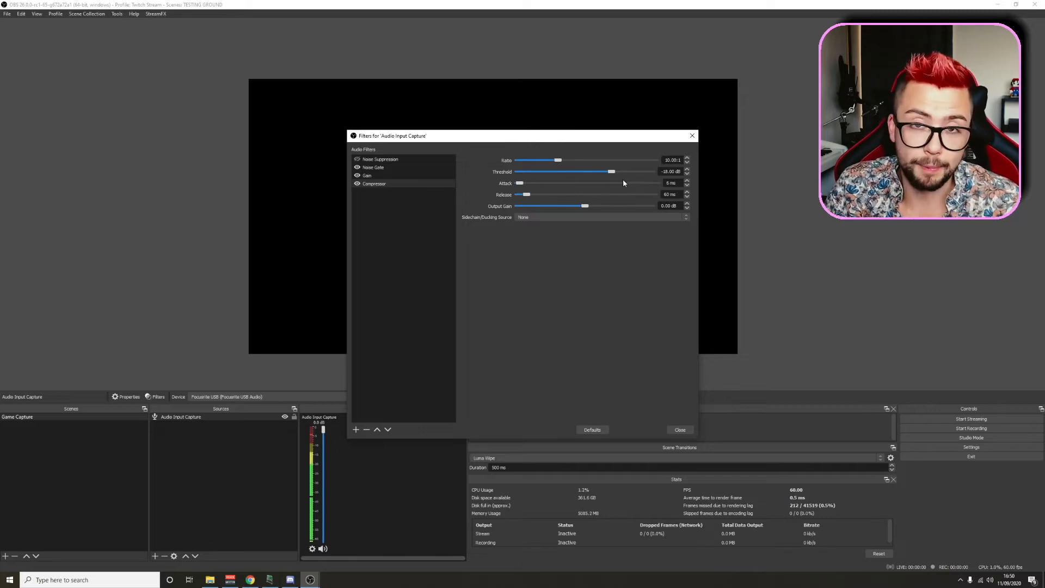
# Set the compressor's threshold to -6.80 dB and its output gain to 5.20 dB.
pyautogui.moveTo(608, 177); pyautogui.dragTo(656, 179)
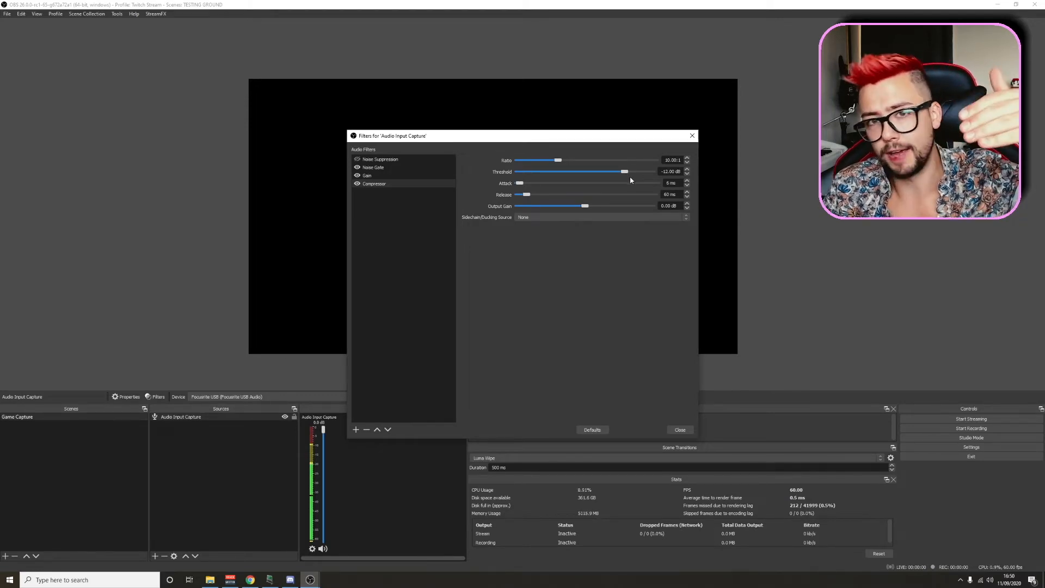
pyautogui.moveTo(626, 175); pyautogui.dragTo(493, 180)
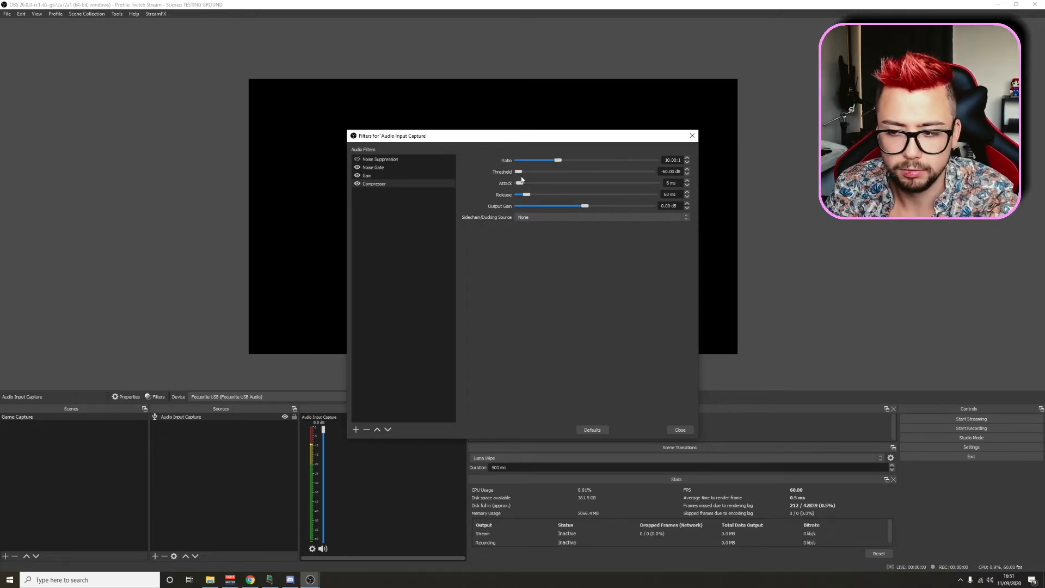
pyautogui.moveTo(520, 174); pyautogui.dragTo(630, 184)
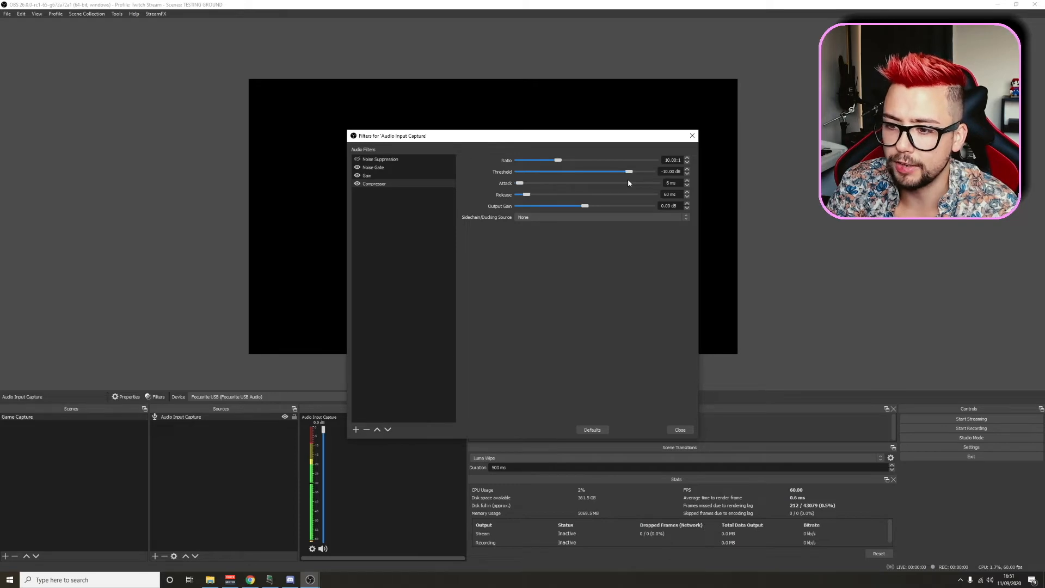
pyautogui.moveTo(629, 173); pyautogui.dragTo(635, 176)
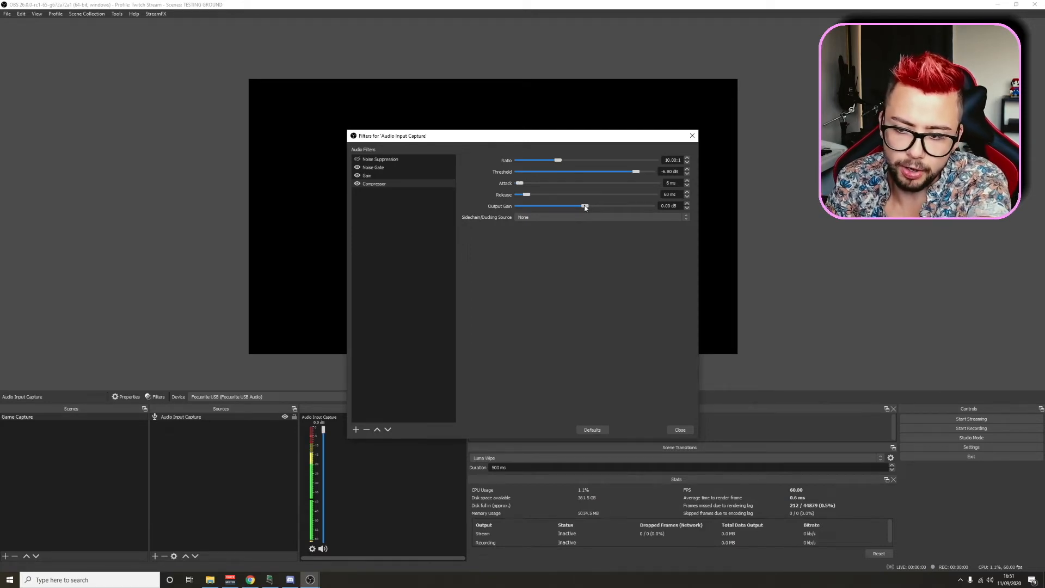
pyautogui.moveTo(586, 207)
pyautogui.mouseDown()
pyautogui.moveTo(626, 208)
pyautogui.moveTo(589, 208)
pyautogui.mouseUp()
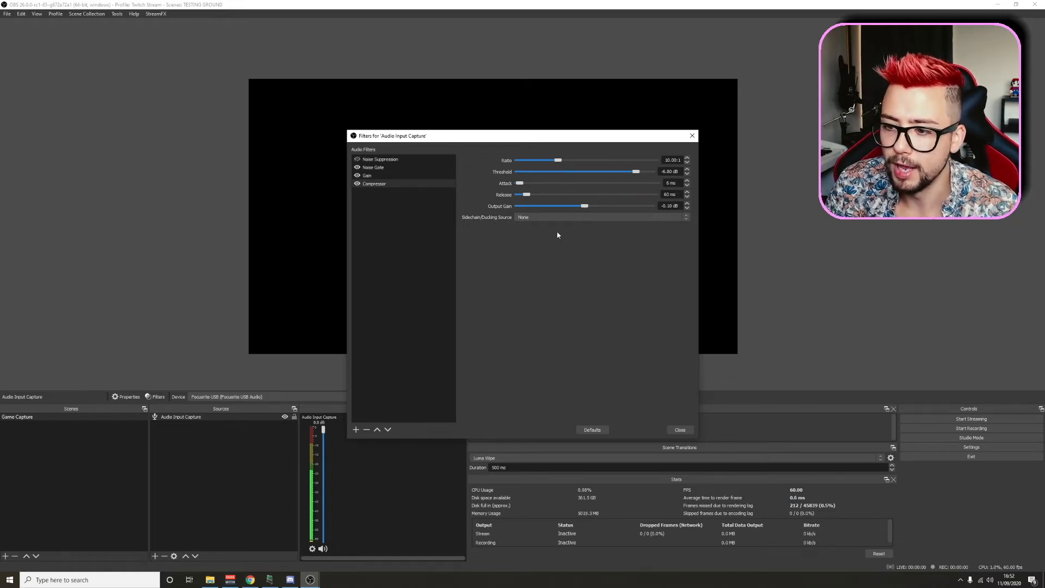
pyautogui.moveTo(585, 207); pyautogui.dragTo(597, 210)
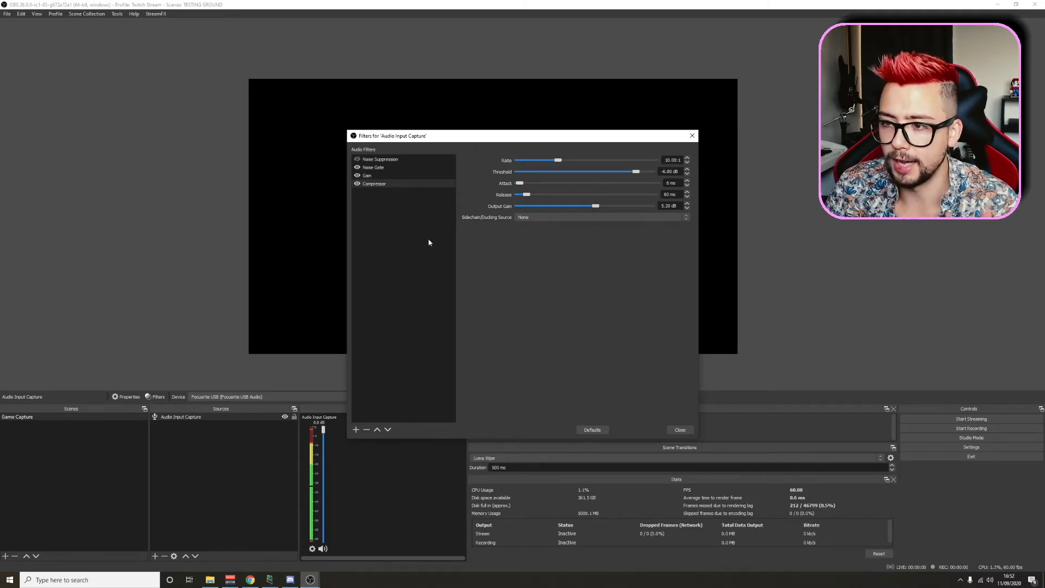
# Add a VST 2.x Plug-in filter named "Eq" and load the reaeq-standalone plug-in in it.
pyautogui.click(356, 430)
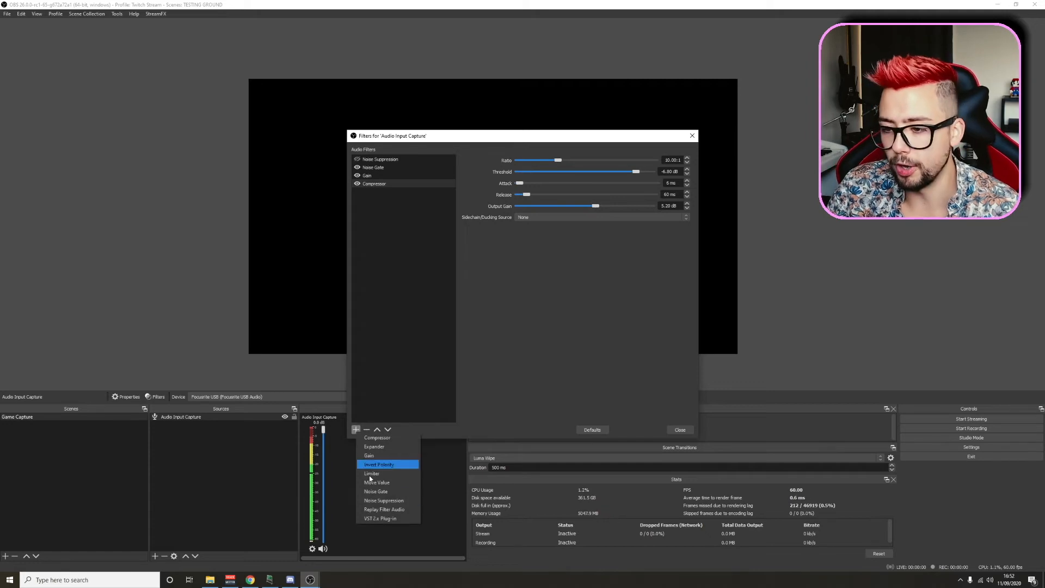
pyautogui.click(374, 519)
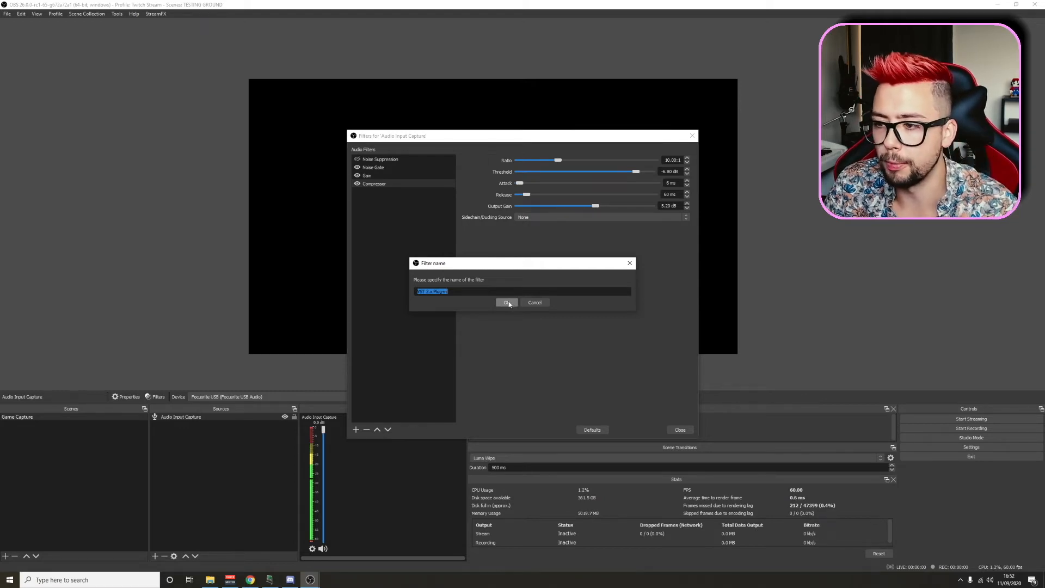
pyautogui.write('Eq')
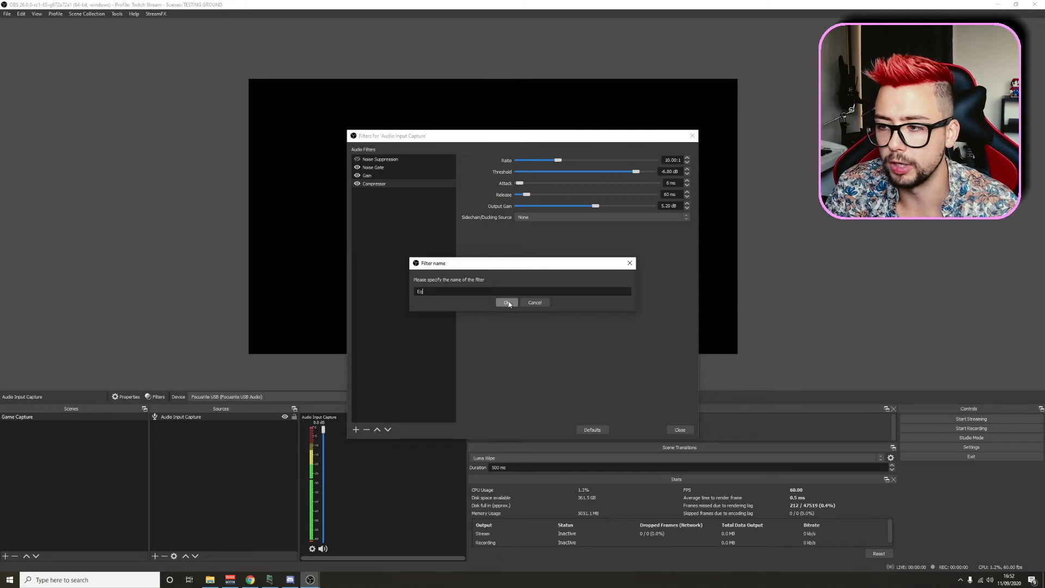
pyautogui.click(507, 303)
pyautogui.click(545, 160)
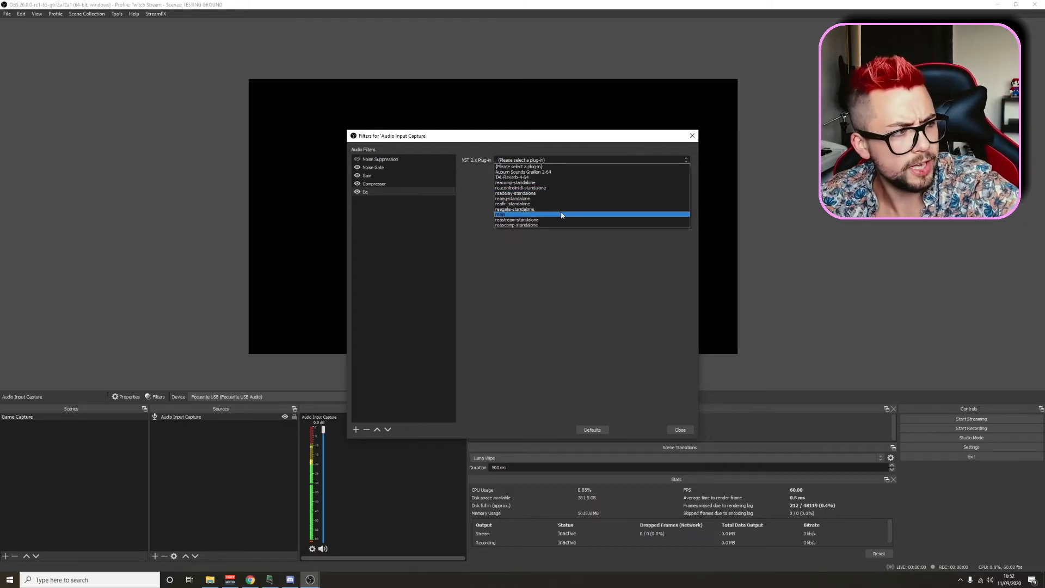
pyautogui.click(508, 198)
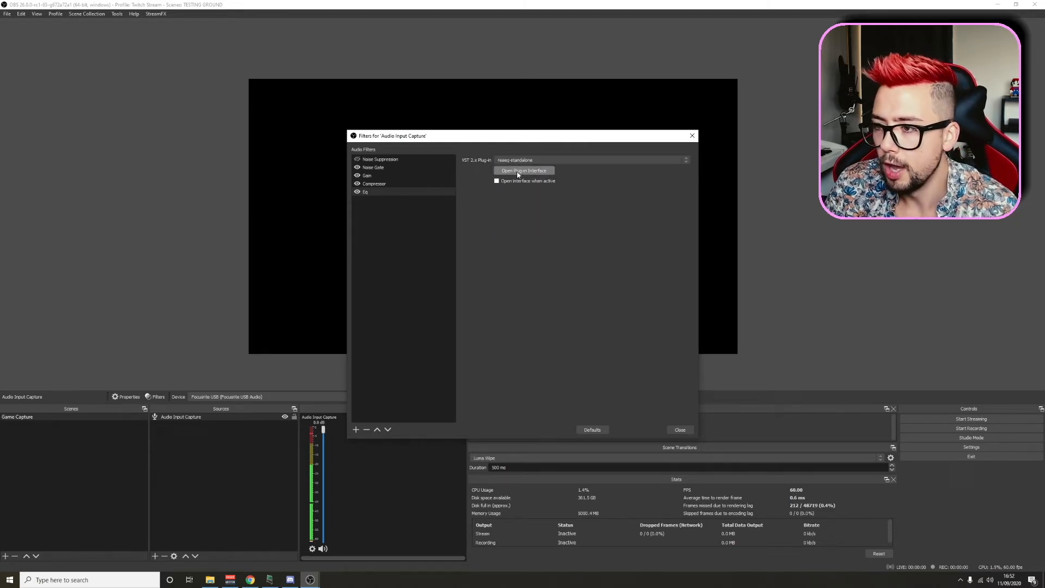
# Open the Eq plug-in's interface and set low shelf band 1 to about 54 Hz with 2.0 dB gain.
pyautogui.click(517, 172)
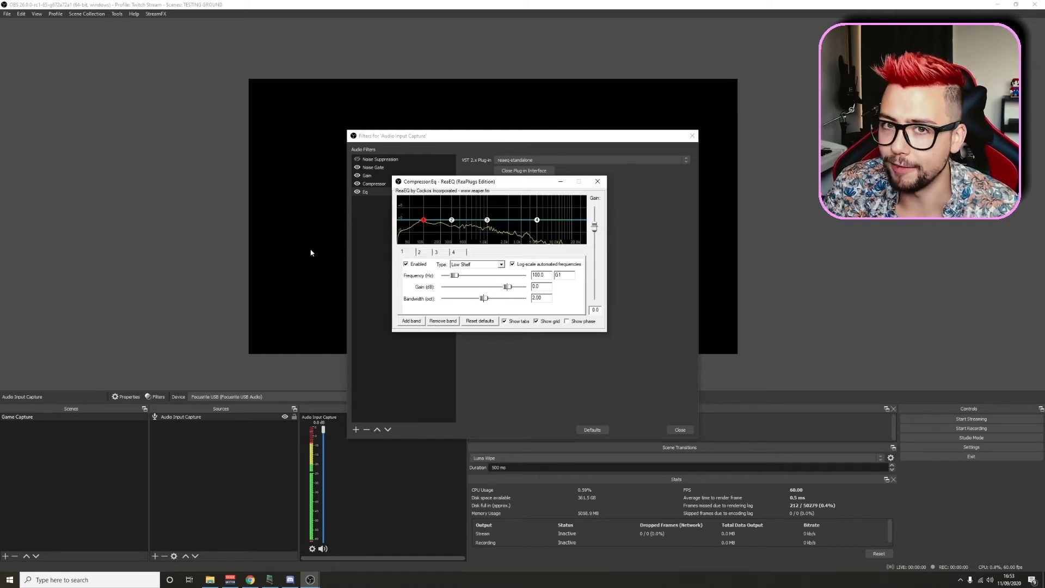
pyautogui.moveTo(423, 220); pyautogui.dragTo(423, 220)
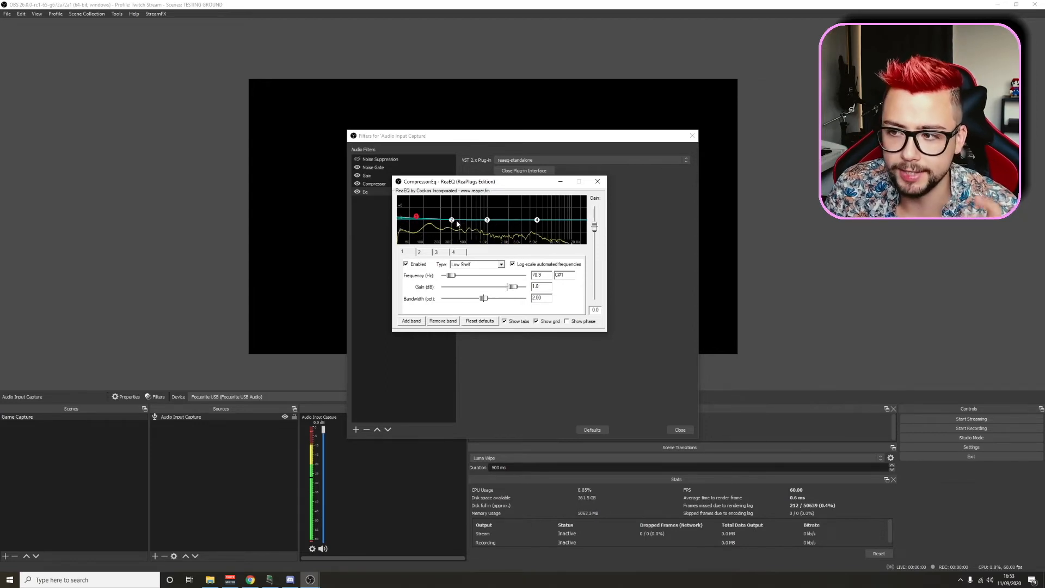
pyautogui.click(447, 276)
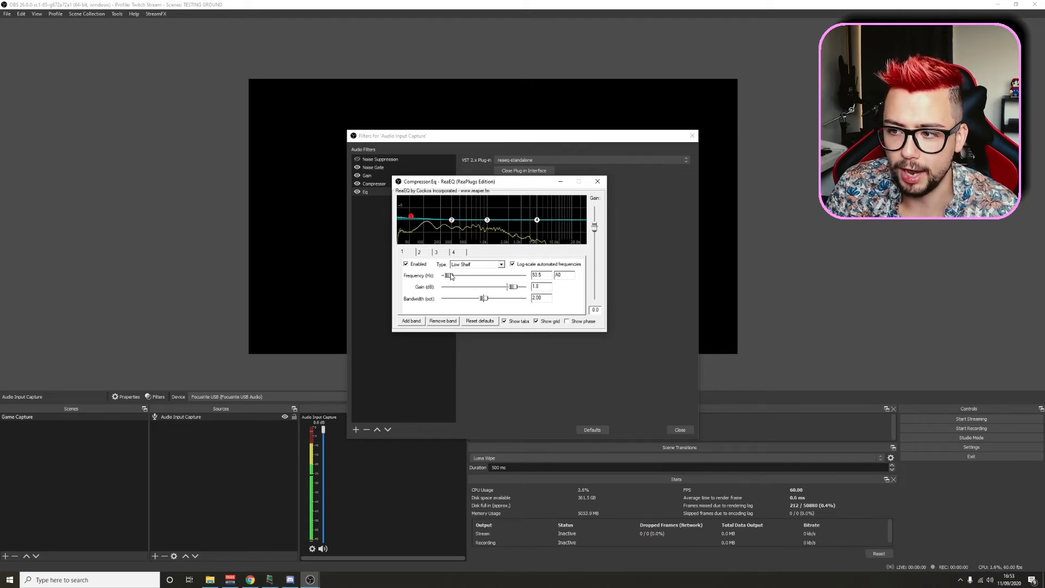
pyautogui.moveTo(411, 216); pyautogui.dragTo(442, 172)
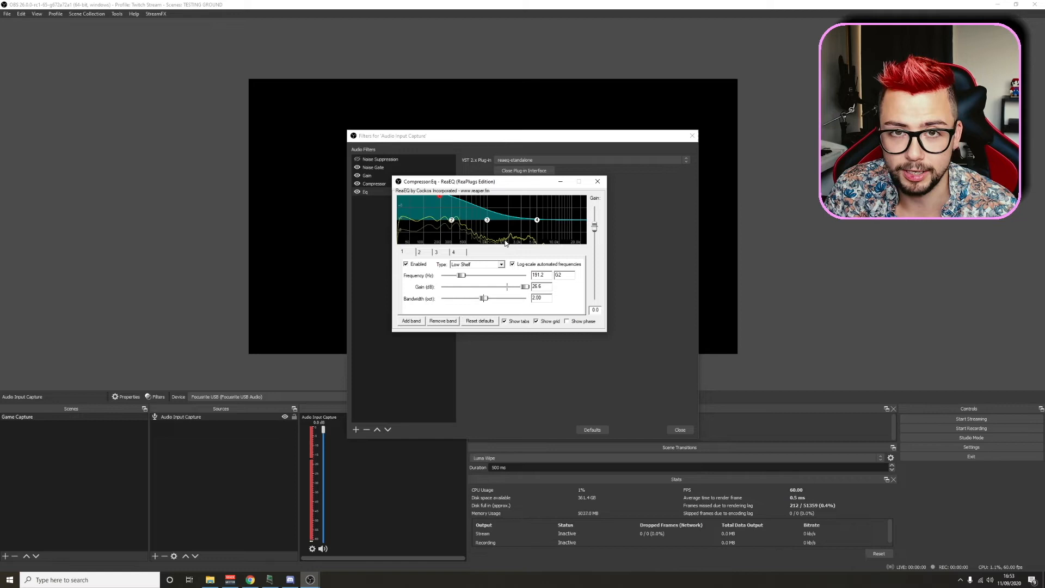
pyautogui.moveTo(443, 201); pyautogui.dragTo(433, 202)
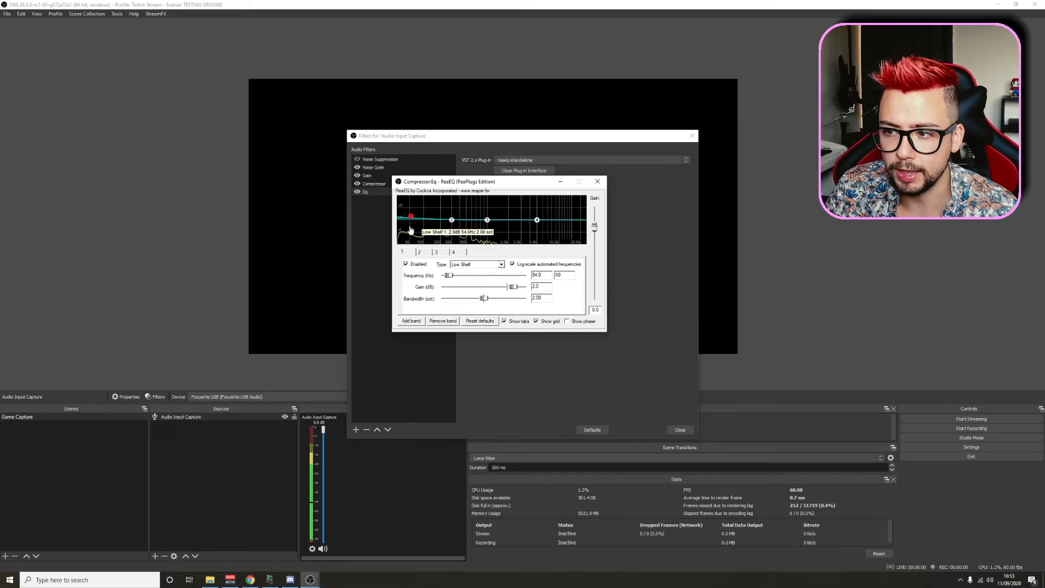
# Shape the remaining EQ bands: band 2 at about 362 Hz with 1.4 dB gain, band 3 slightly cut, band 4 slightly boosted.
pyautogui.moveTo(455, 222); pyautogui.dragTo(456, 221)
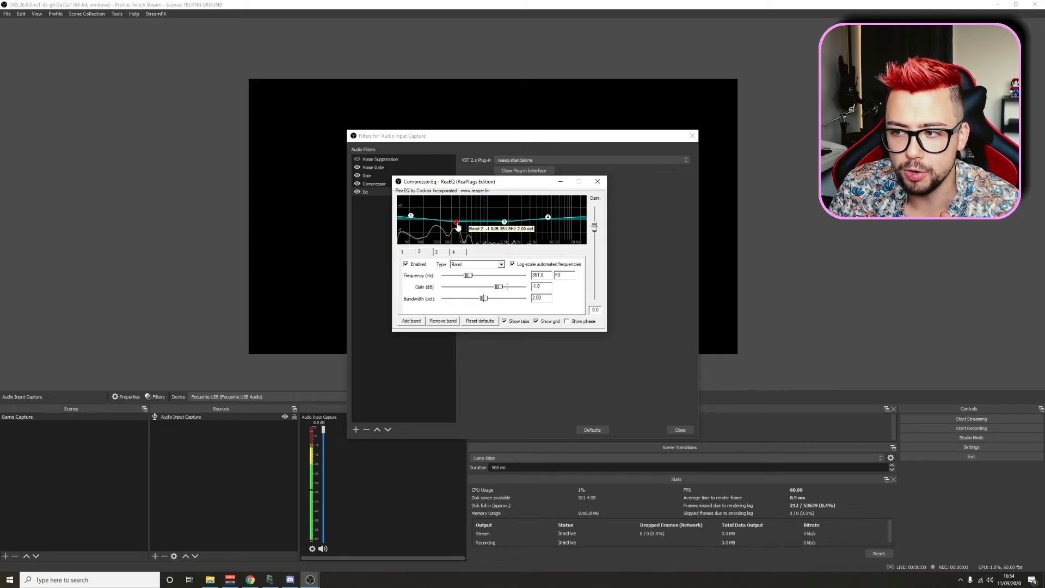
pyautogui.moveTo(457, 226); pyautogui.dragTo(458, 223)
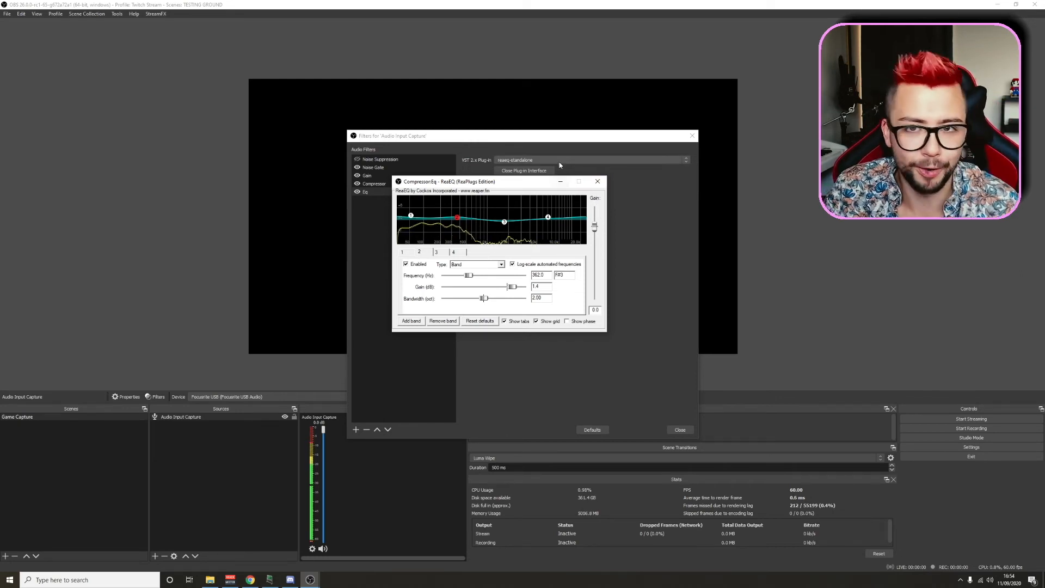
pyautogui.click(598, 181)
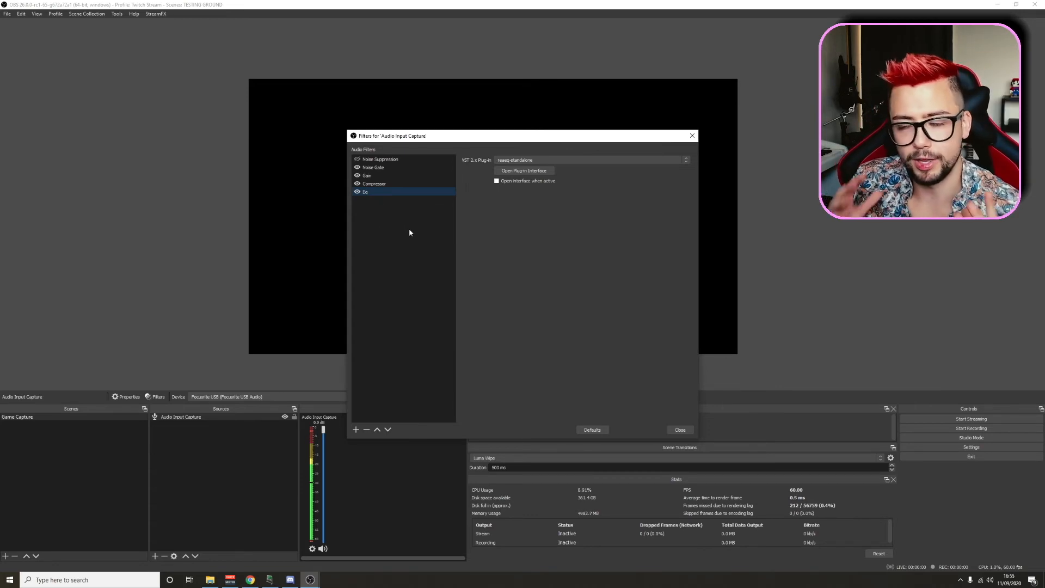
pyautogui.click(692, 136)
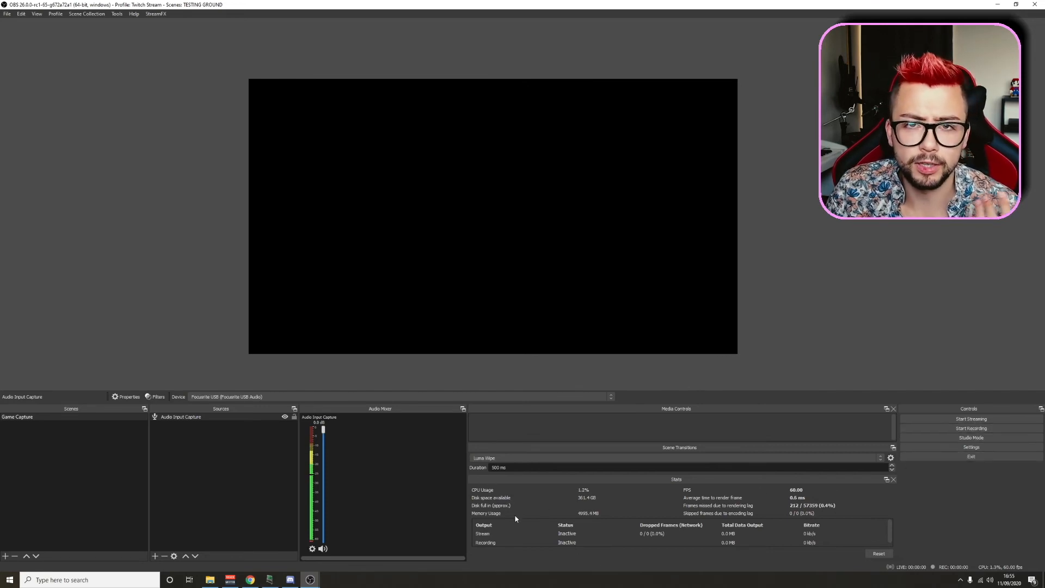
# Review the audio monitoring options for Audio Input Capture in the advanced audio properties.
pyautogui.click(311, 550)
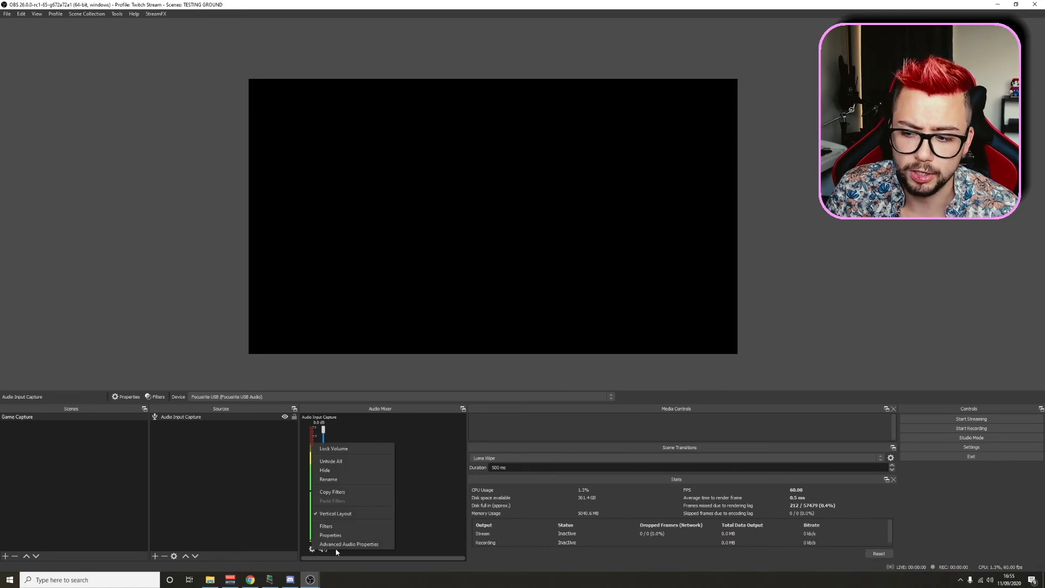
pyautogui.click(330, 547)
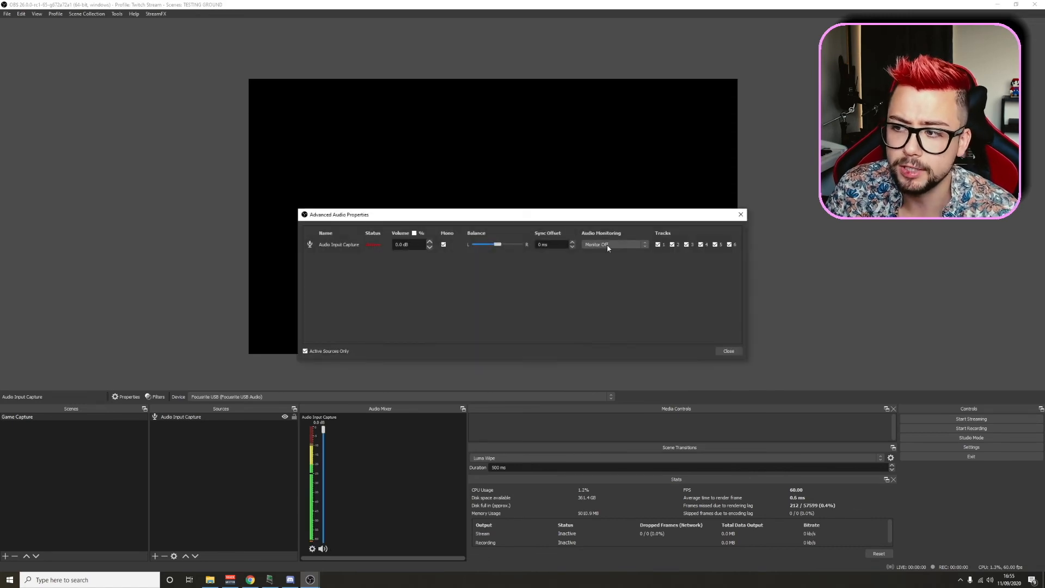
pyautogui.click(609, 245)
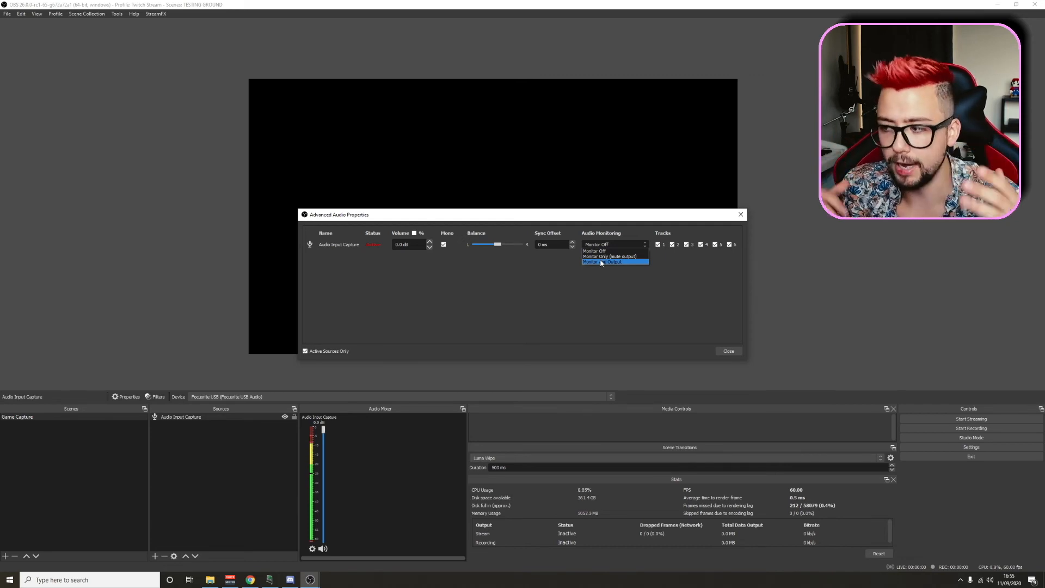
pyautogui.click(675, 264)
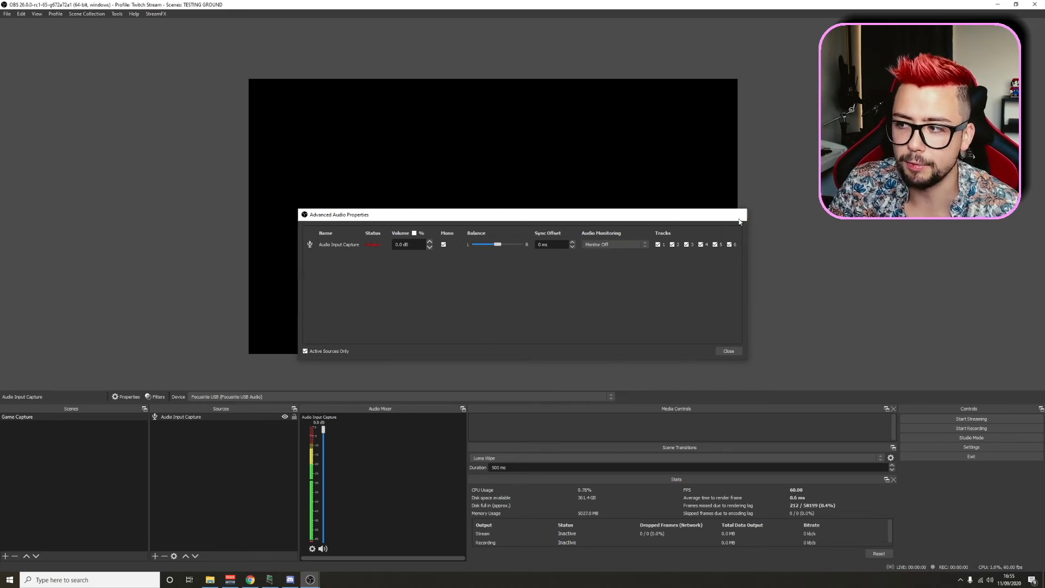
pyautogui.click(741, 214)
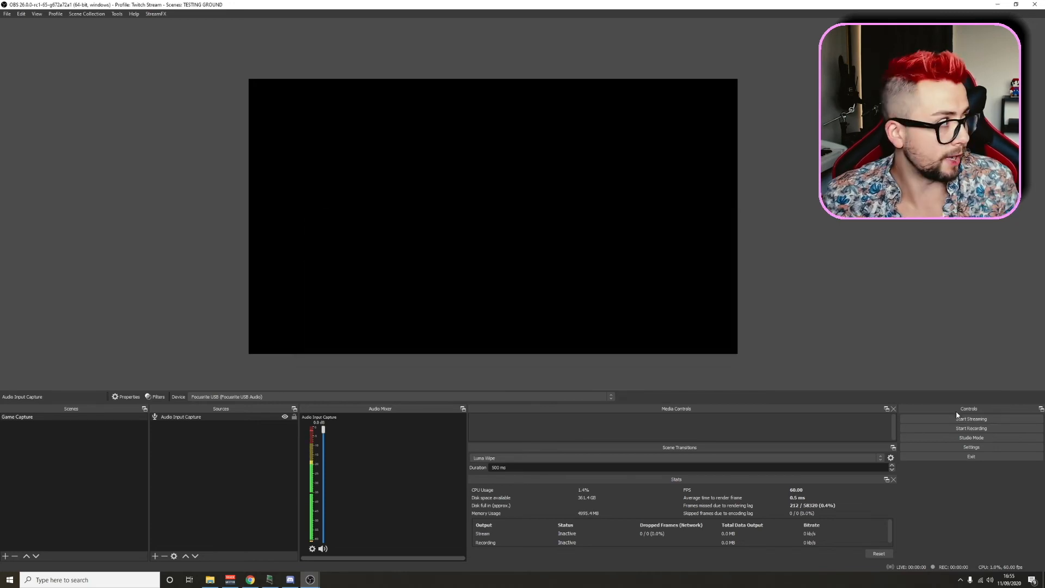